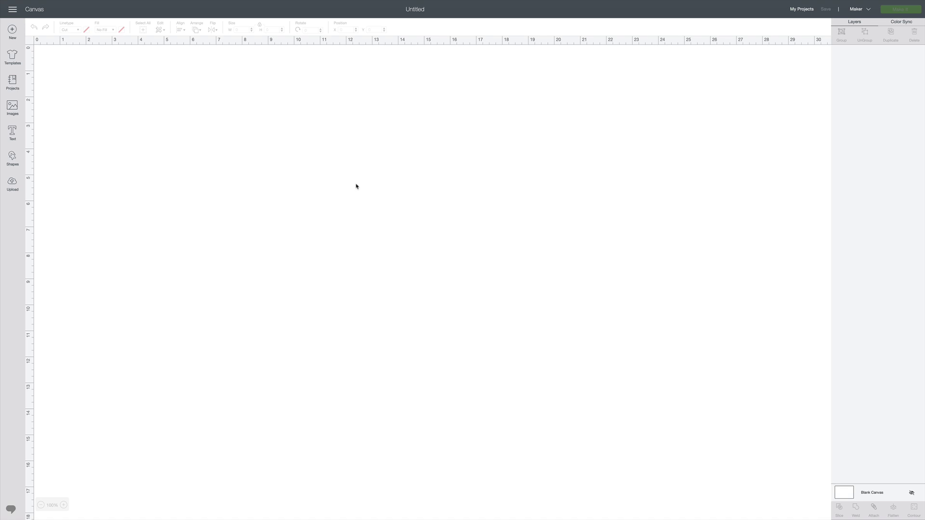
# Step: Search the image library for 'valentin'
pyautogui.moveTo(393, 3)
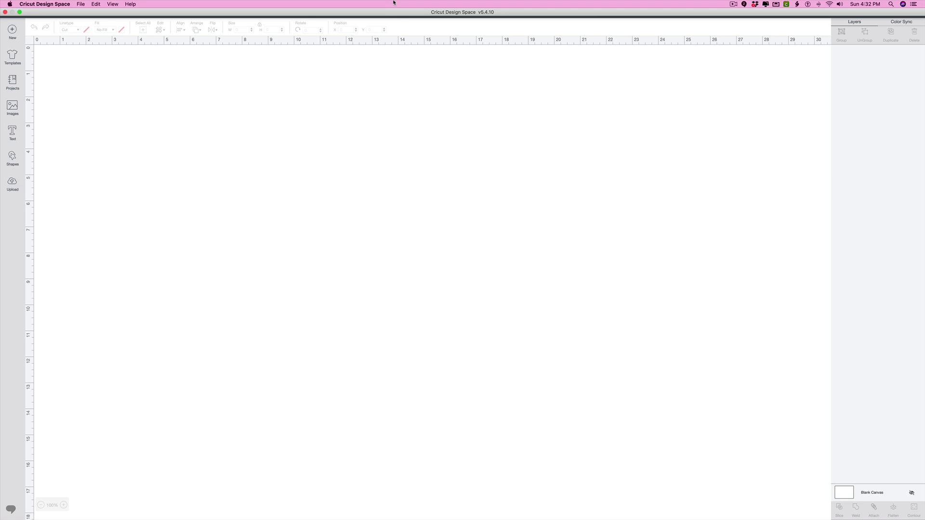
pyautogui.click(13, 106)
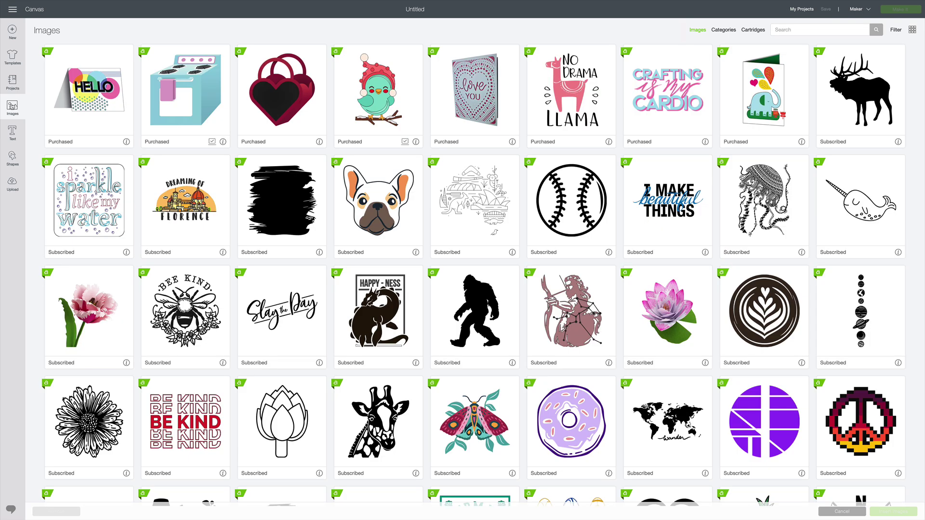
pyautogui.click(779, 29)
pyautogui.write('valentine')
pyautogui.press('Return')
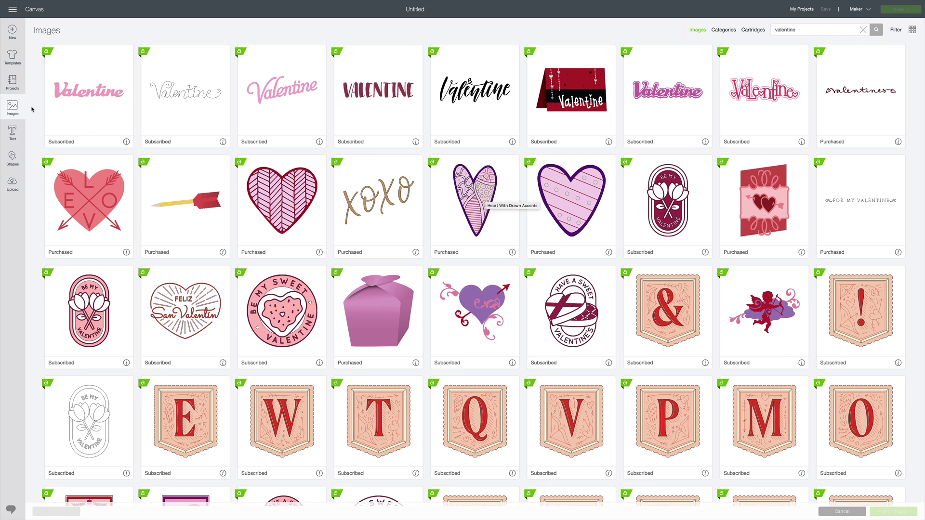
# Step: Select the pink, pink script and dark VALENTINE word-art designs
pyautogui.click(101, 100)
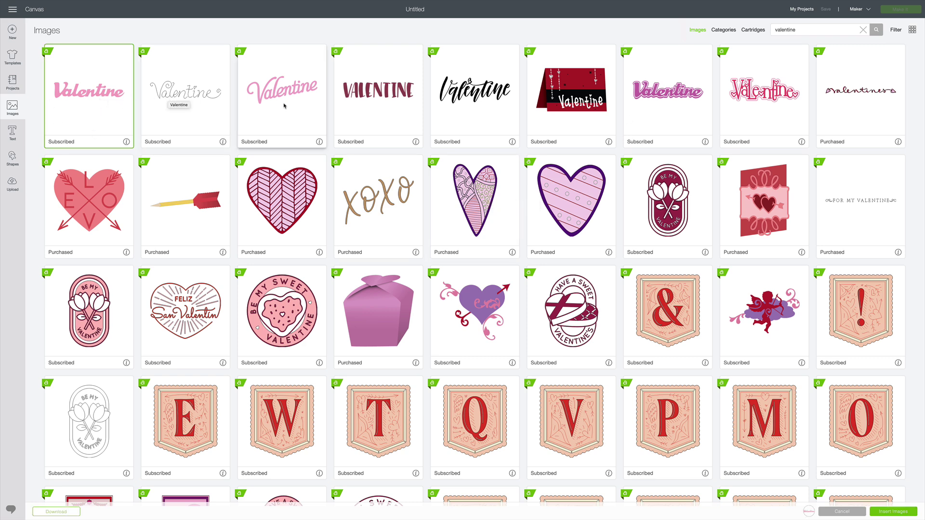
pyautogui.click(261, 107)
pyautogui.click(366, 106)
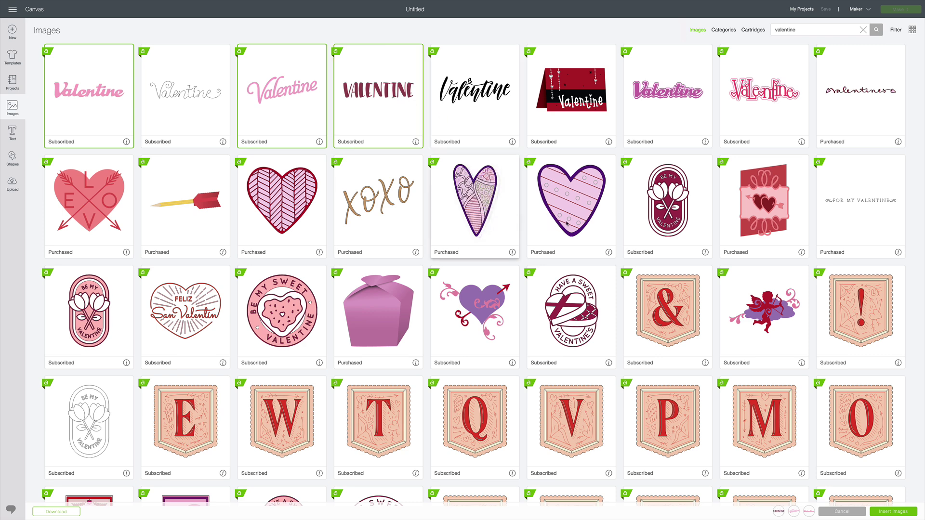
pyautogui.scroll(-2, 489, 256)
pyautogui.scroll(-6, 488, 255)
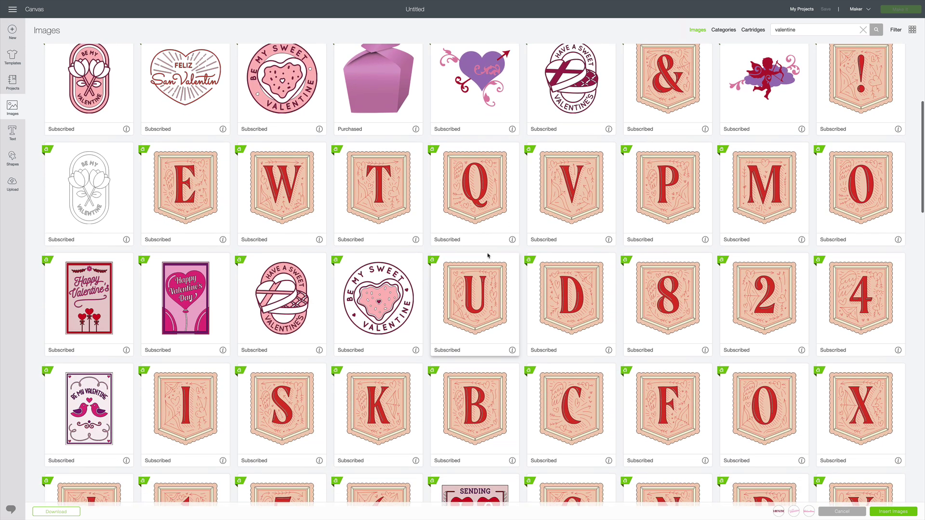
pyautogui.scroll(-2, 488, 255)
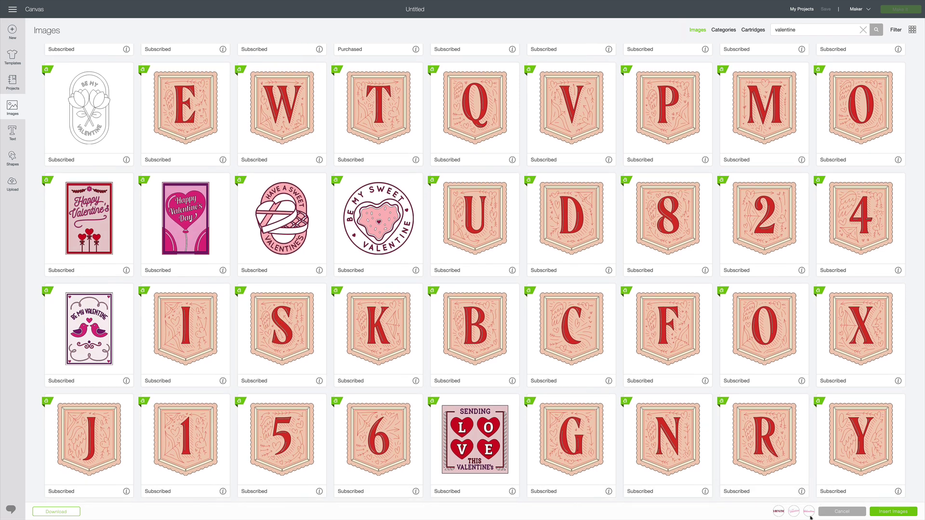
pyautogui.moveTo(788, 513)
pyautogui.scroll(-8, 668, 426)
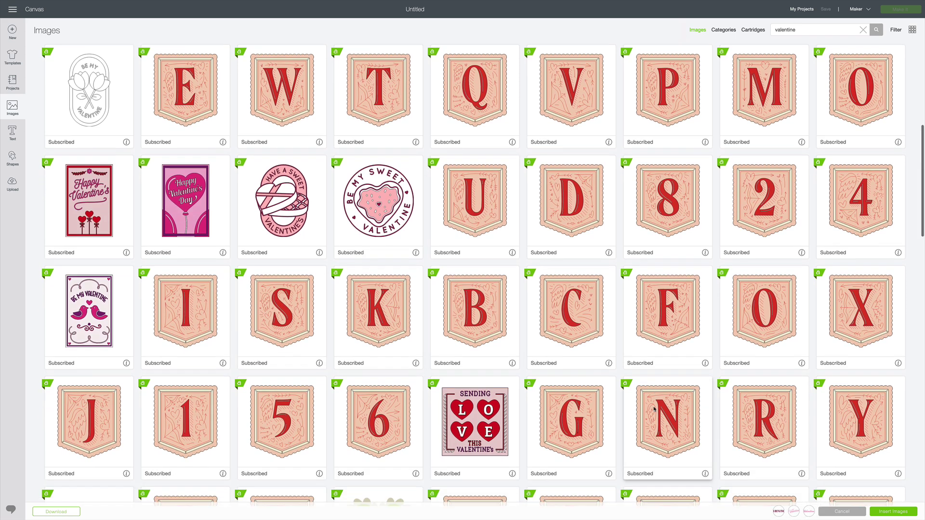
pyautogui.scroll(-5, 667, 426)
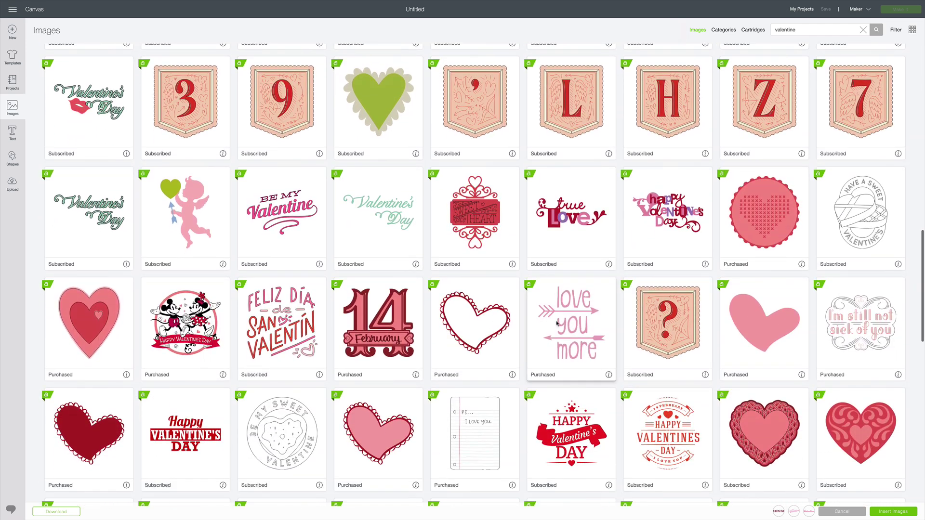
# Step: Add the love you more design and three Happy Valentine's Day designs to the selection
pyautogui.click(572, 330)
pyautogui.scroll(-1, 578, 431)
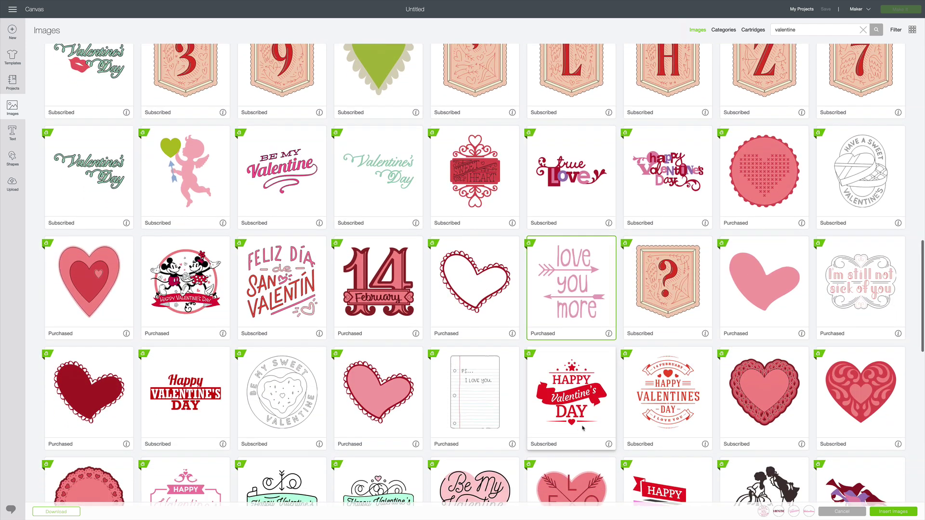
pyautogui.click(681, 405)
pyautogui.click(596, 409)
pyautogui.scroll(-1, 645, 368)
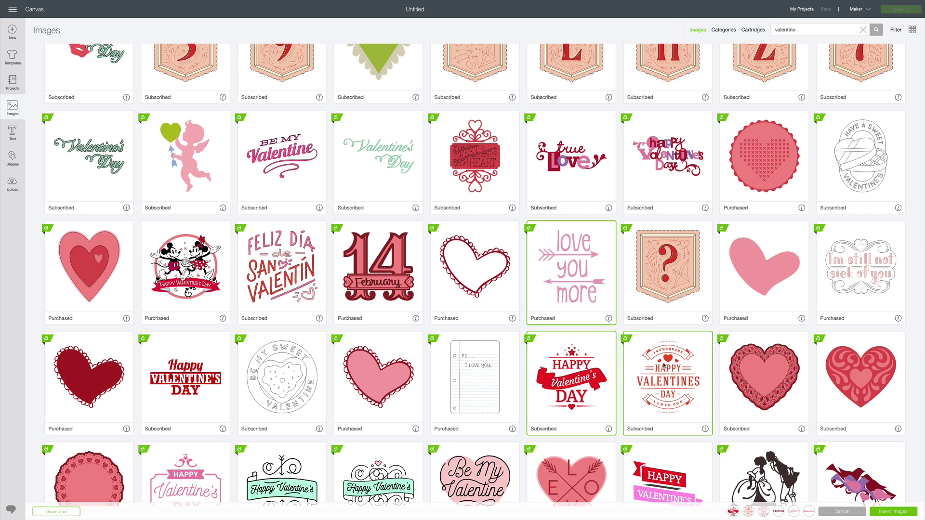
pyautogui.scroll(-2, 199, 403)
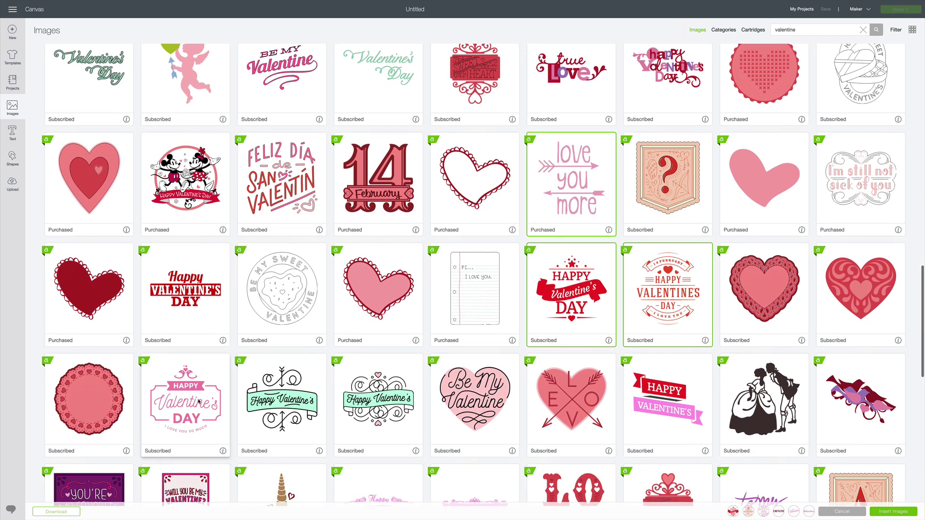
pyautogui.click(199, 403)
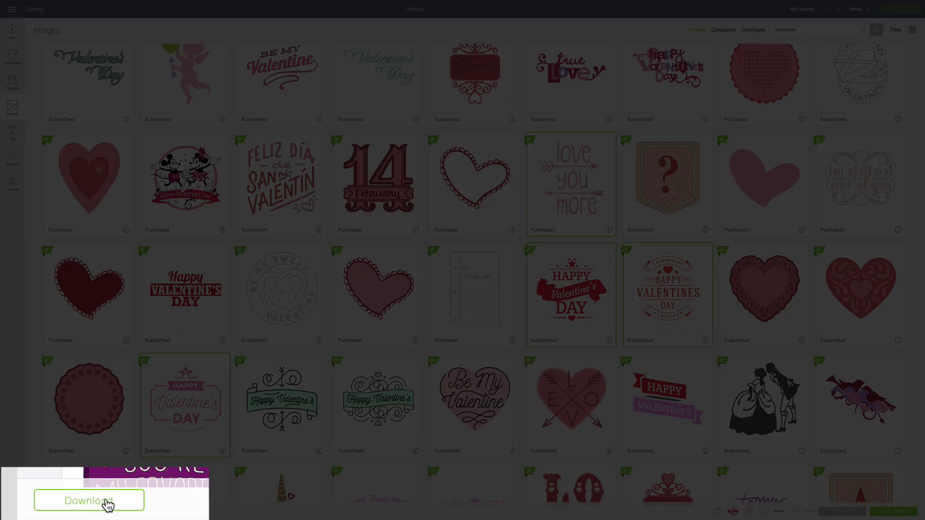
# Step: Download the selected Valentine images, clear the search, and filter to Saved for Offline
pyautogui.click(62, 514)
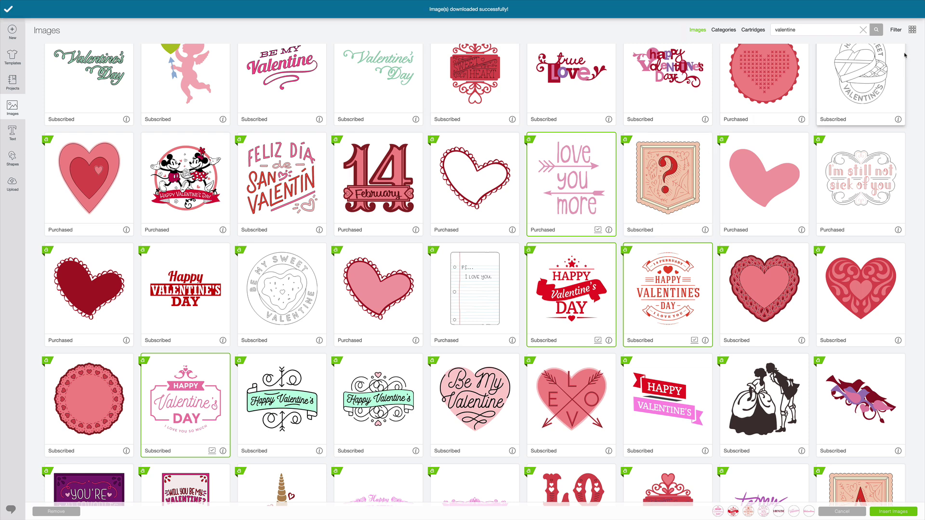
pyautogui.moveTo(800, 30); pyautogui.dragTo(761, 32)
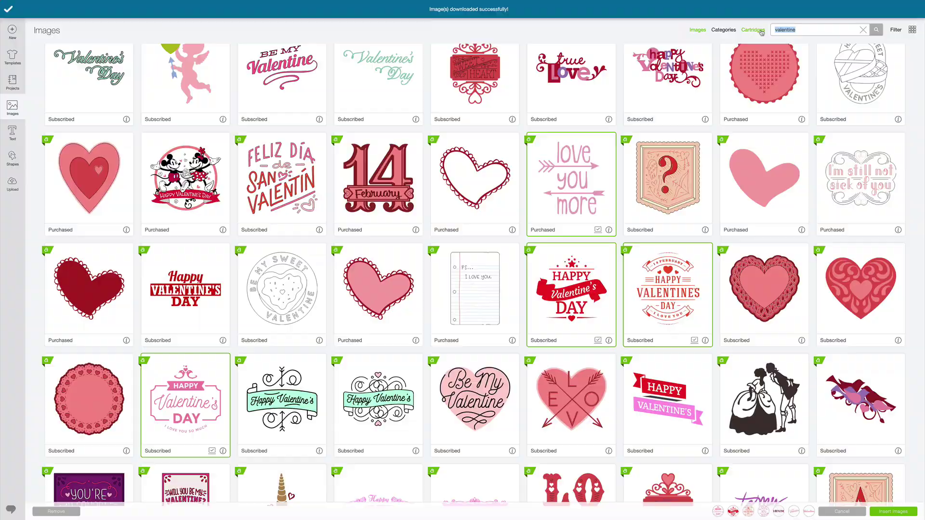
pyautogui.press('BackSpace')
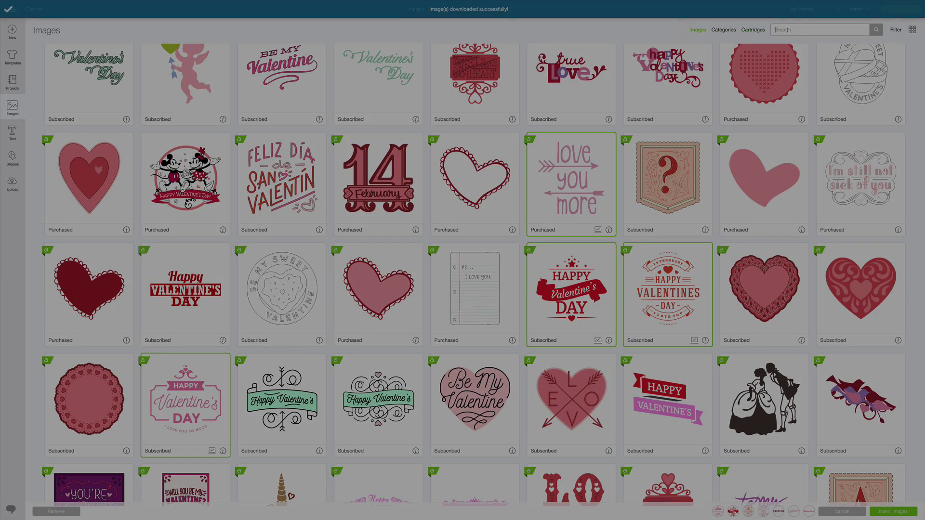
pyautogui.click(891, 33)
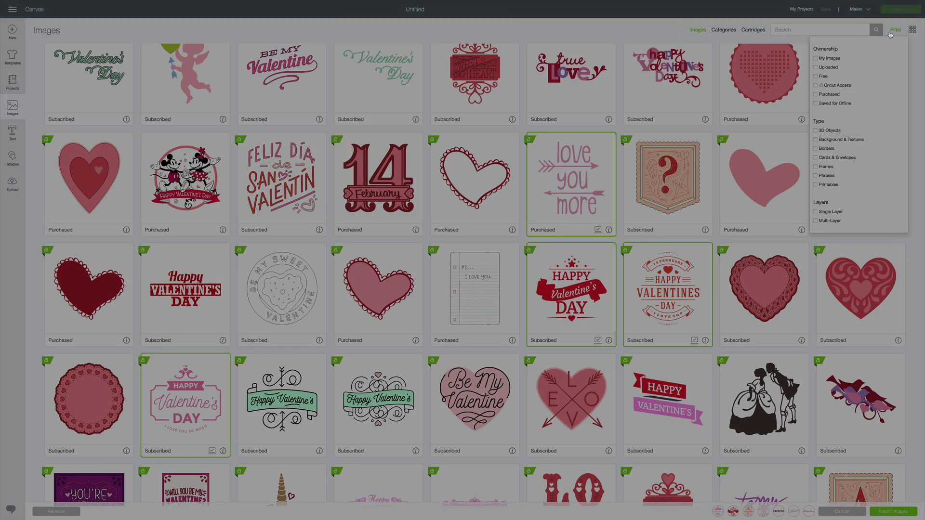
pyautogui.click(816, 104)
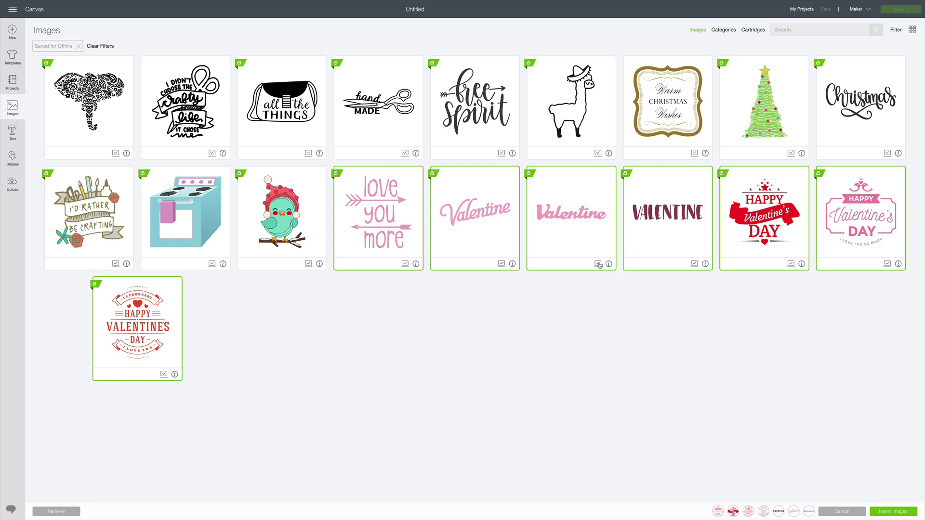
# Step: Swap four Valentine picks for three Christmas images and remove the six from offline storage
pyautogui.click(598, 265)
pyautogui.click(596, 236)
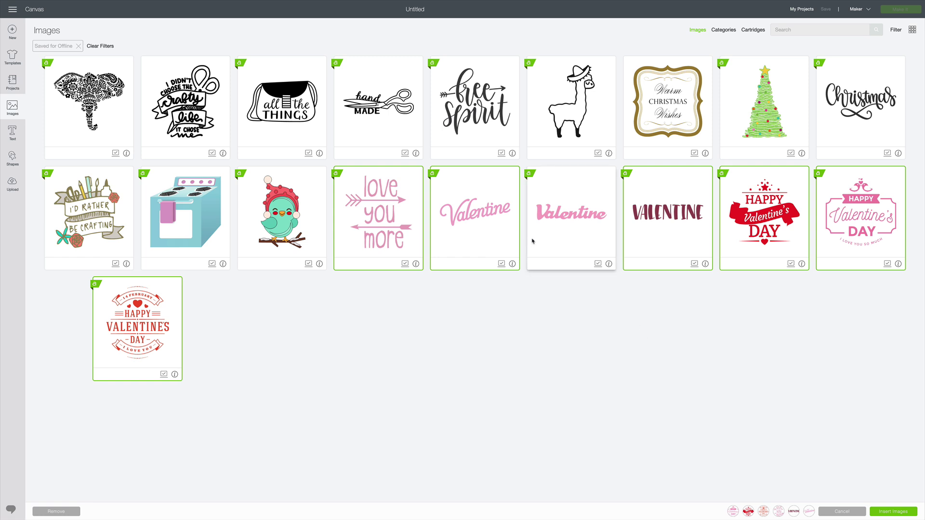
pyautogui.click(501, 223)
pyautogui.click(672, 221)
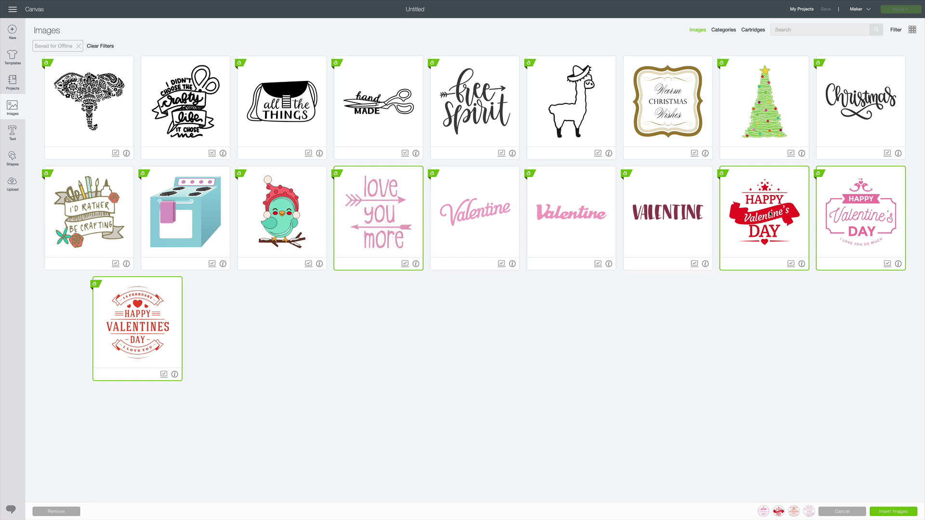
pyautogui.click(831, 212)
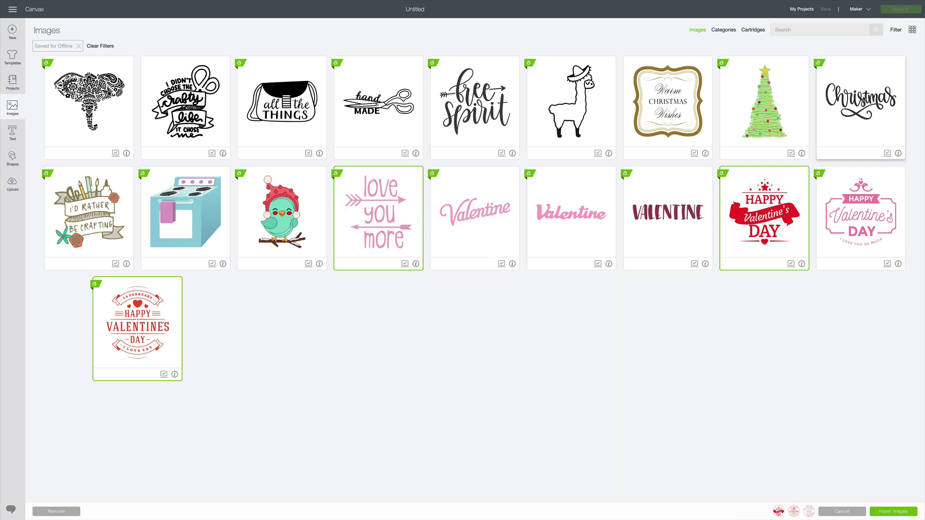
pyautogui.click(861, 104)
pyautogui.click(765, 106)
pyautogui.click(670, 114)
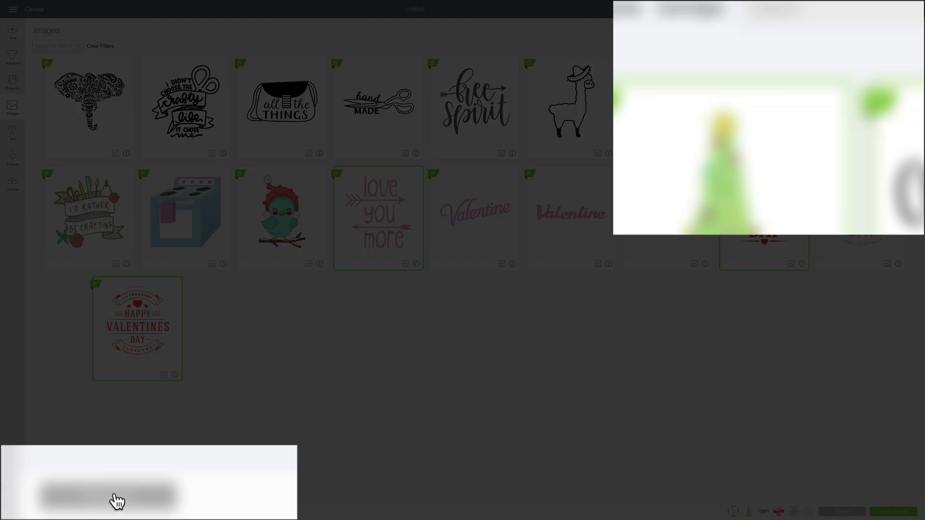
pyautogui.click(117, 501)
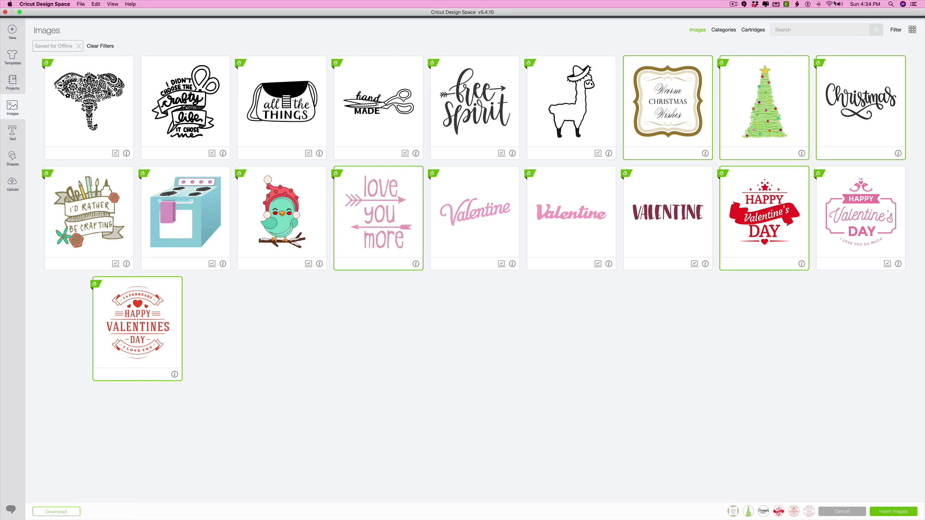
# Step: Turn Wi-Fi off and insert the Happy Valentine's Day image, enlarged to about 13.9 inches wide
pyautogui.click(828, 5)
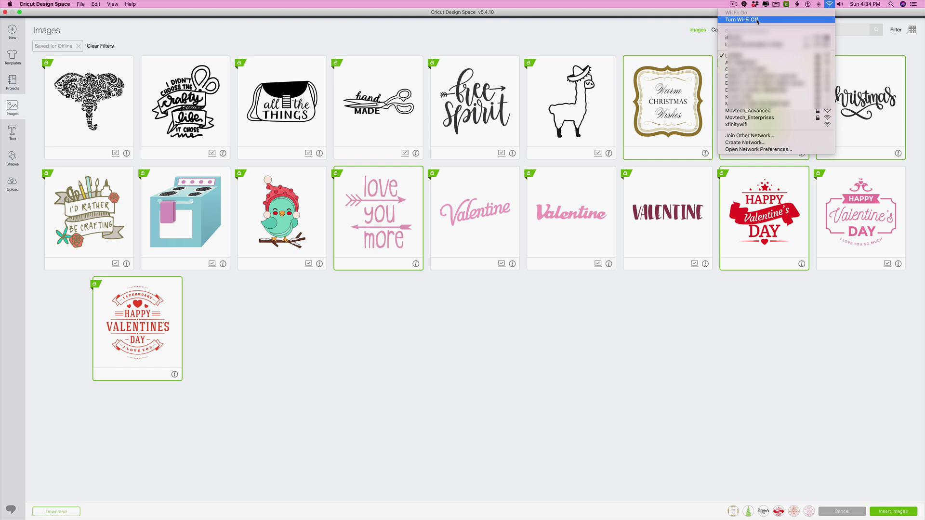
pyautogui.click(757, 20)
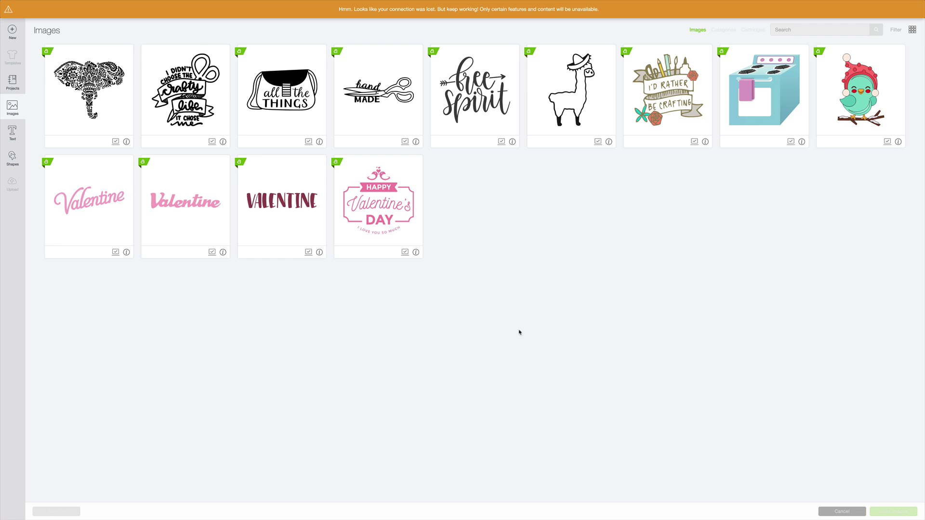
pyautogui.click(386, 219)
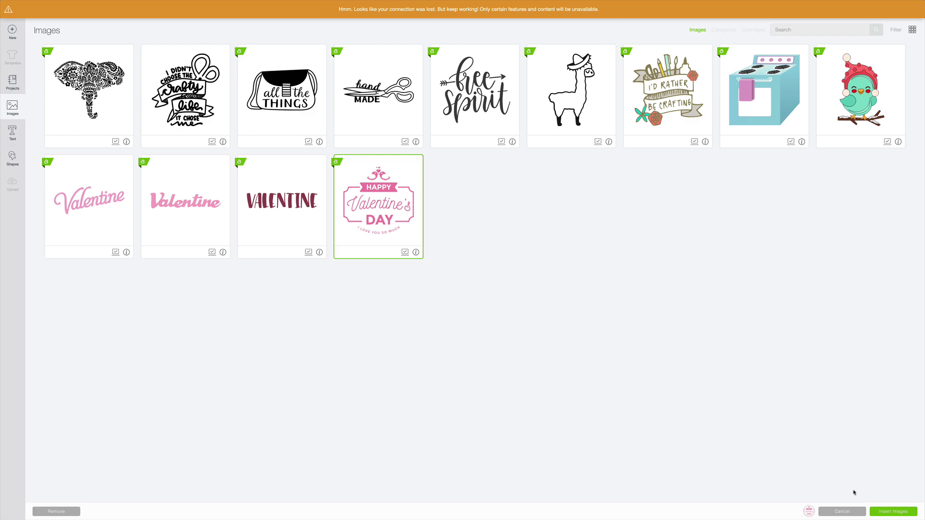
pyautogui.click(888, 514)
pyautogui.moveTo(274, 272); pyautogui.dragTo(512, 347)
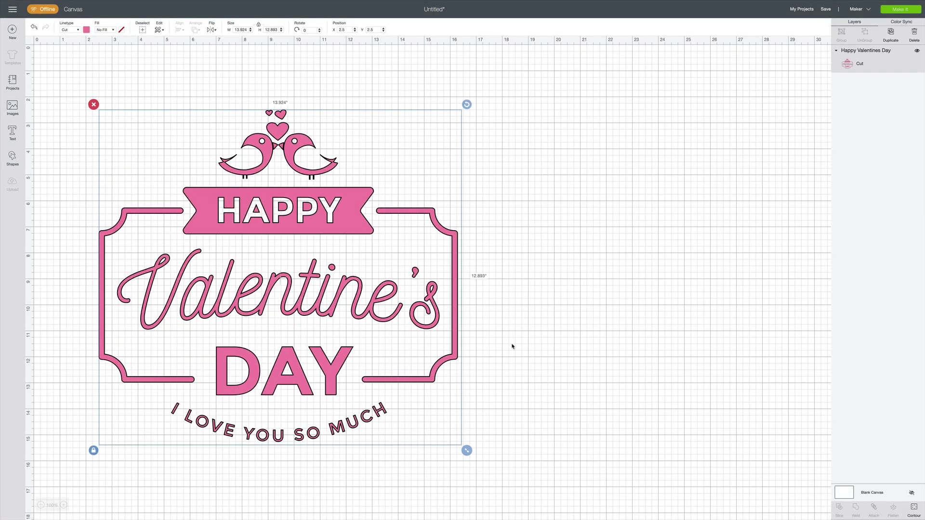
# Step: Move the design up and right, fit it to the machine, and open the mat preview
pyautogui.click(829, 5)
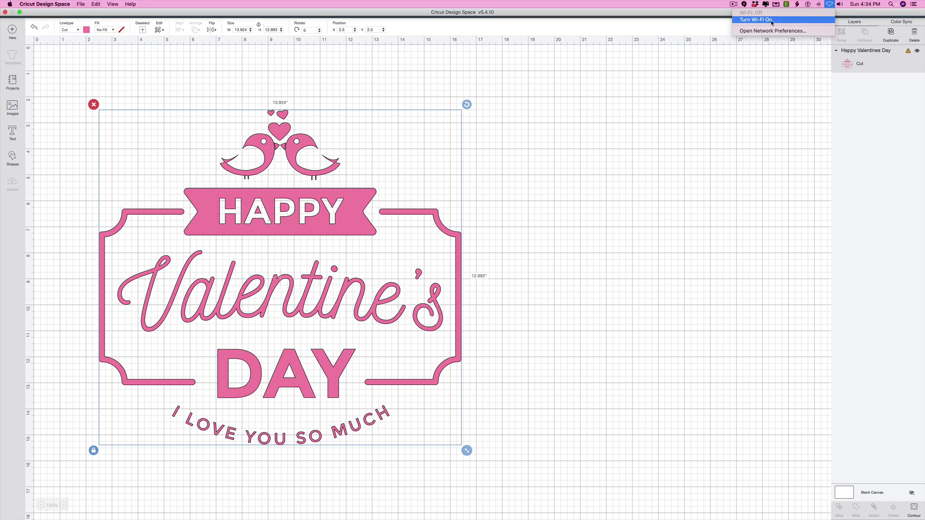
pyautogui.click(833, 4)
pyautogui.moveTo(342, 214); pyautogui.dragTo(465, 195)
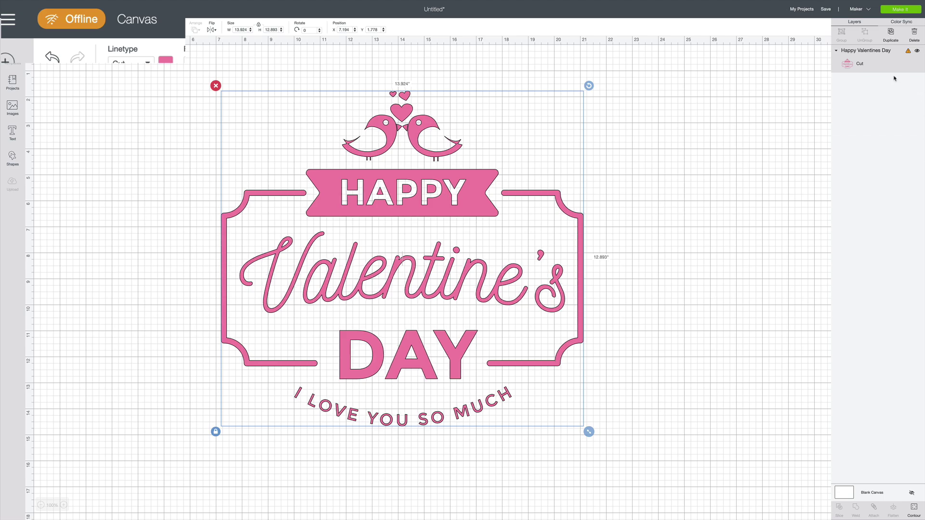
pyautogui.click(896, 12)
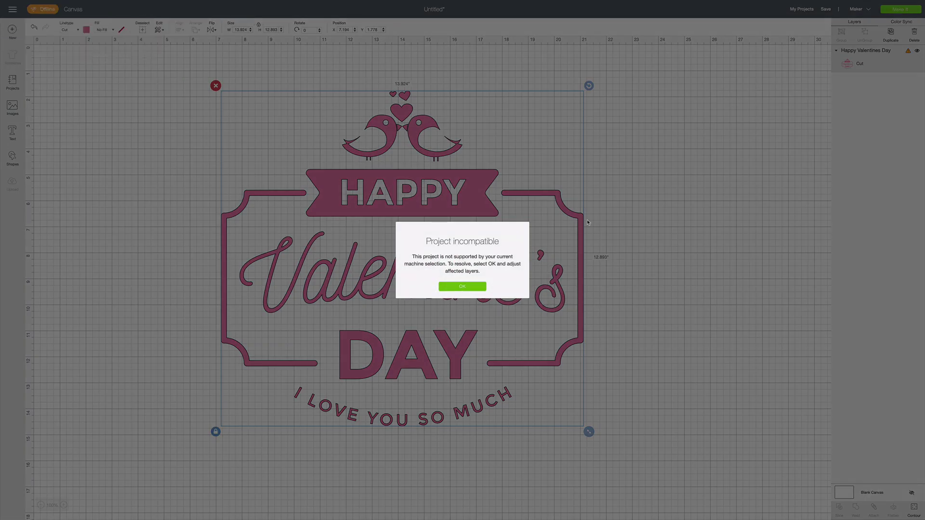
pyautogui.click(467, 288)
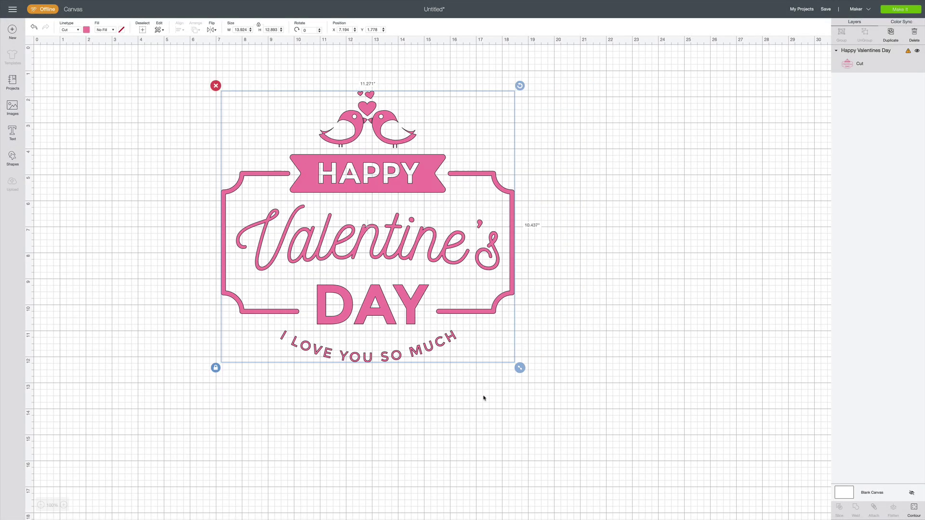
pyautogui.click(890, 10)
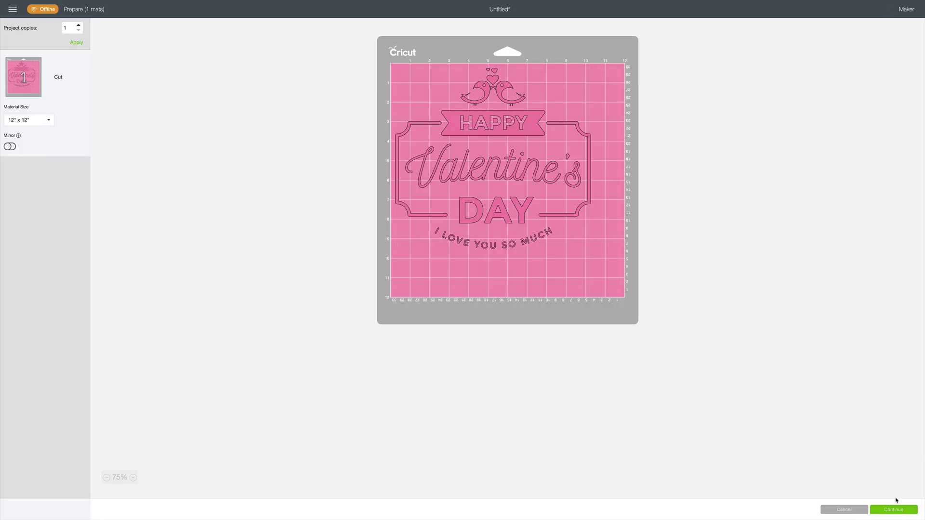
# Step: Connect the Maker : 4B01 Bluetooth machine and set the material to Glitter Vinyl
pyautogui.click(893, 509)
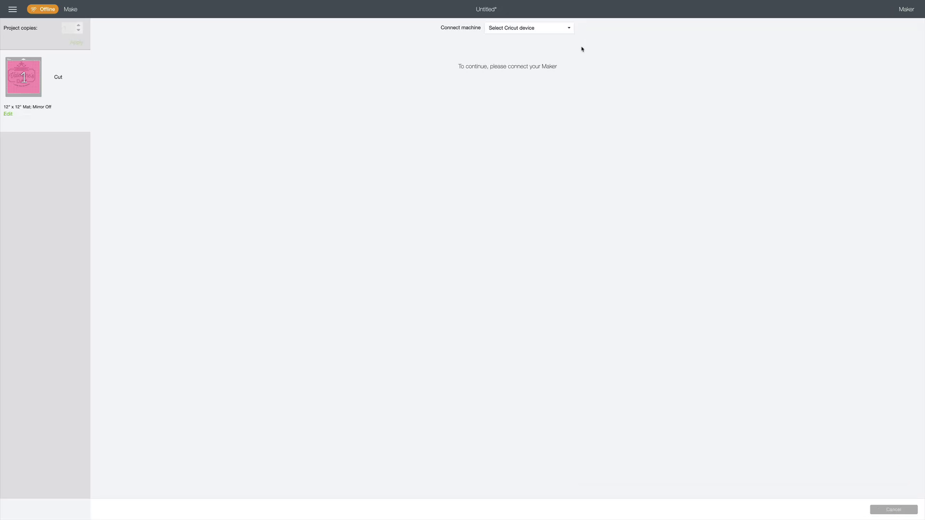
pyautogui.click(568, 29)
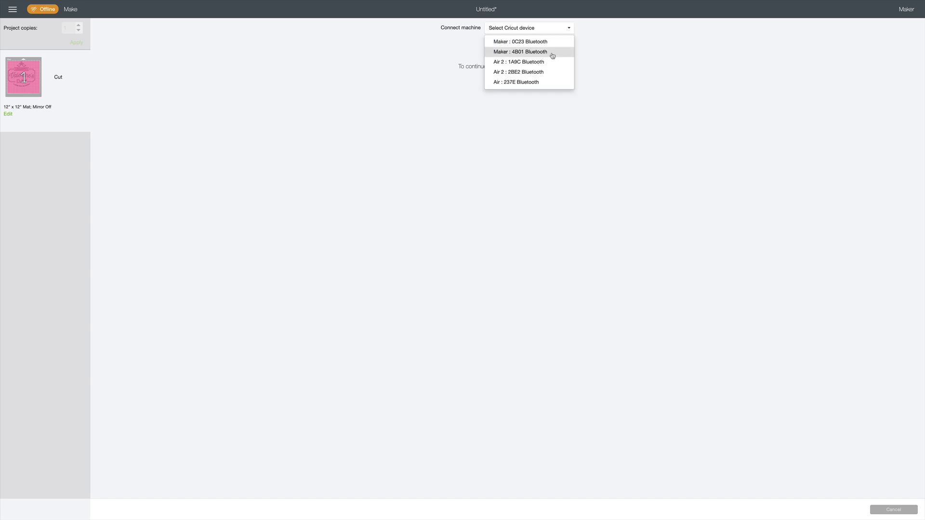
pyautogui.click(552, 53)
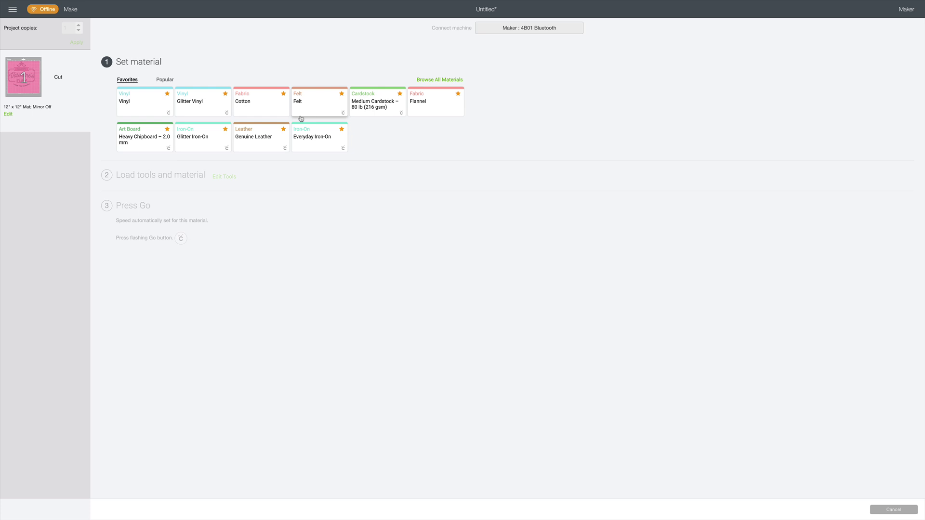
pyautogui.click(202, 108)
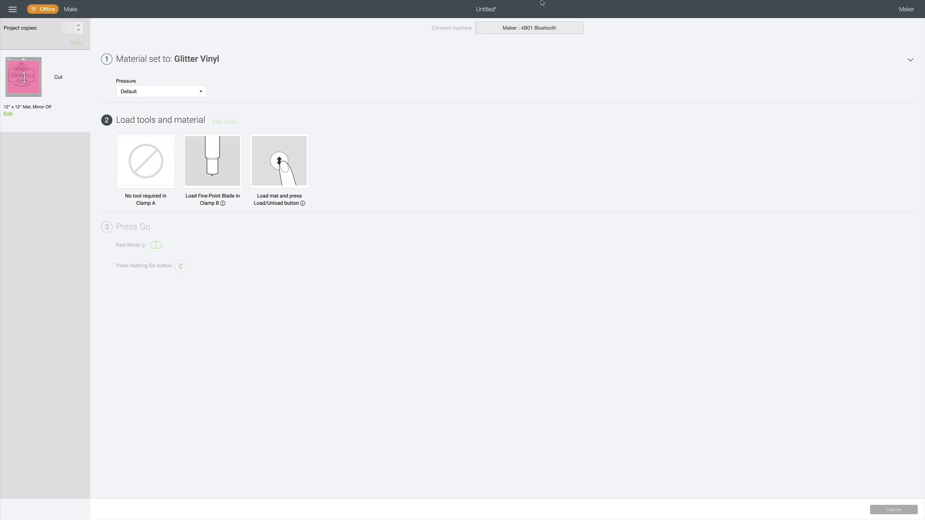
# Step: Cancel the cut and confirm it
pyautogui.moveTo(850, 2)
pyautogui.click(899, 510)
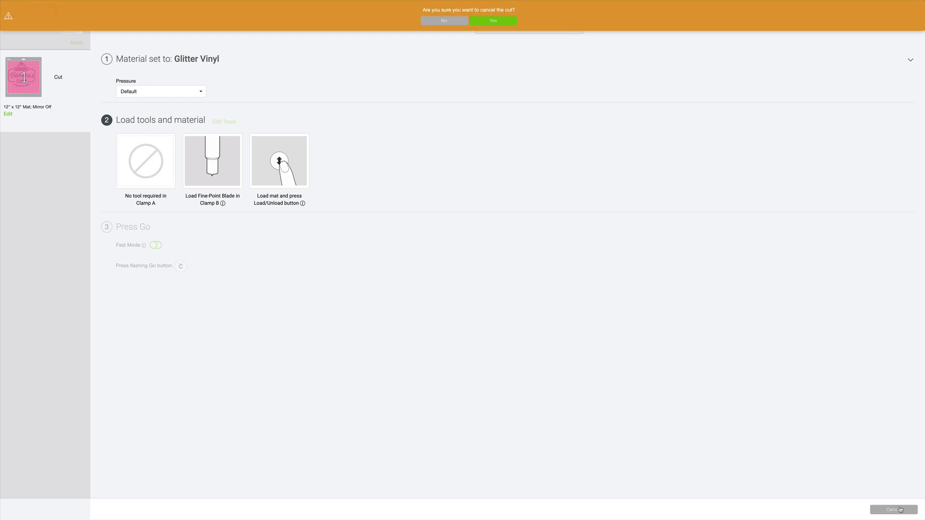
pyautogui.click(496, 22)
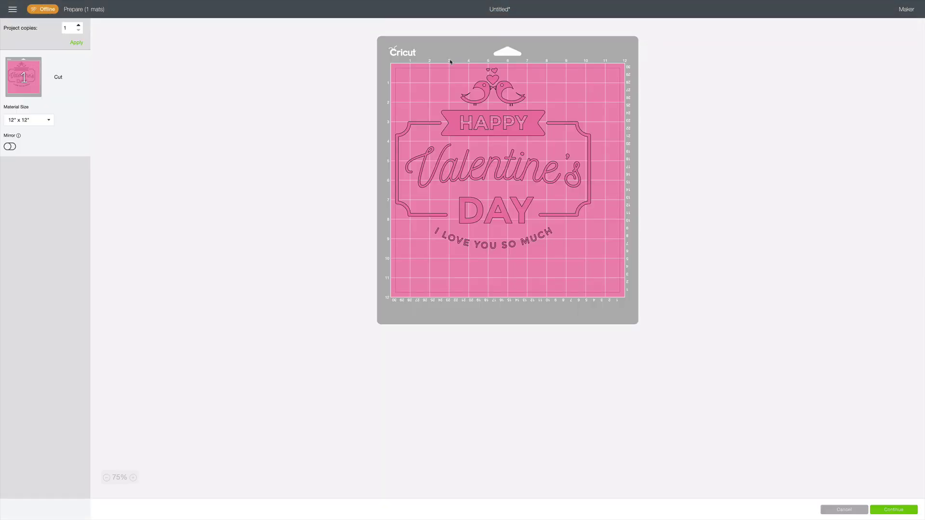
# Step: Return to the canvas, delete the whole Valentine design, and show the image library
pyautogui.click(853, 509)
pyautogui.moveTo(201, 72); pyautogui.dragTo(541, 374)
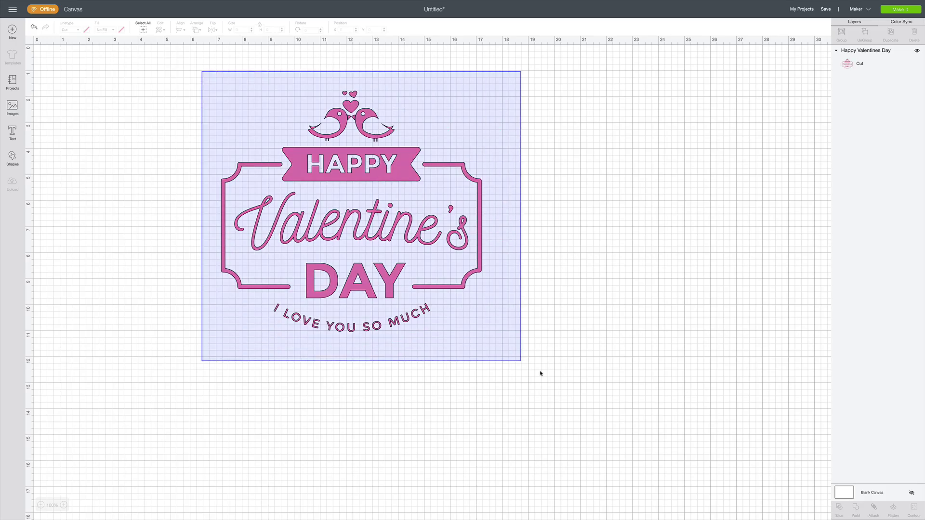
pyautogui.press('Delete')
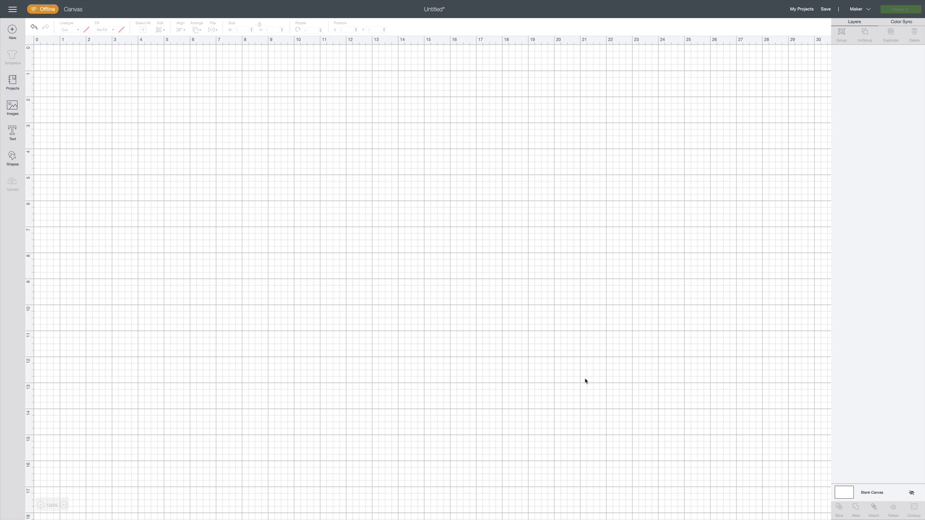
pyautogui.scroll(-1, 586, 380)
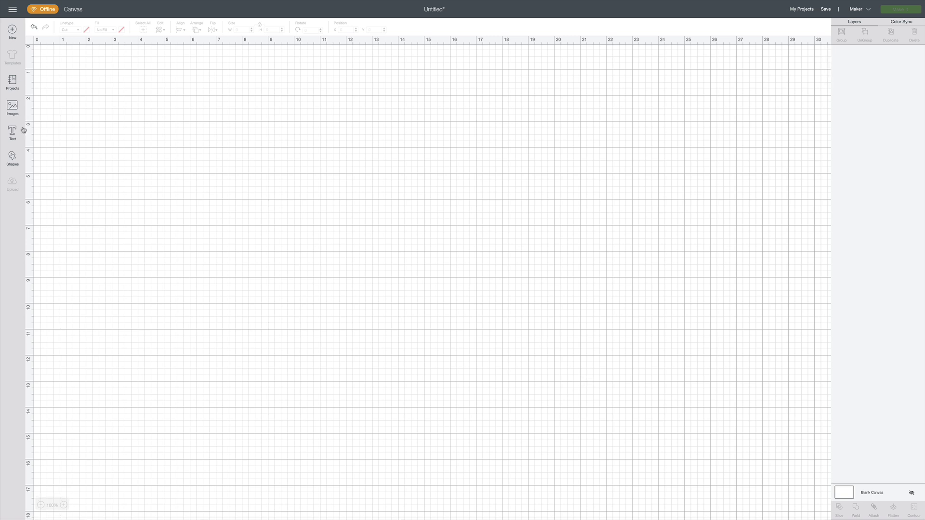
pyautogui.click(13, 110)
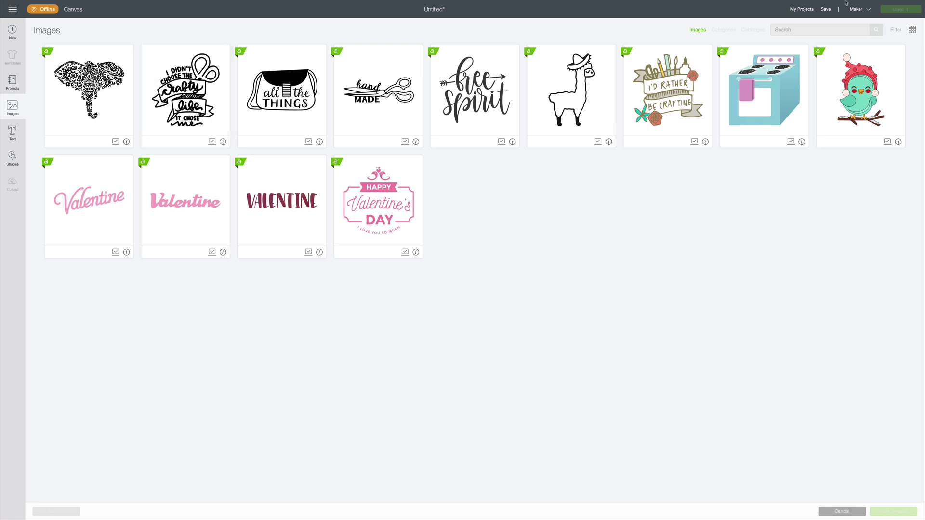
# Step: Turn Wi-Fi back on from the macOS menu bar
pyautogui.click(830, 4)
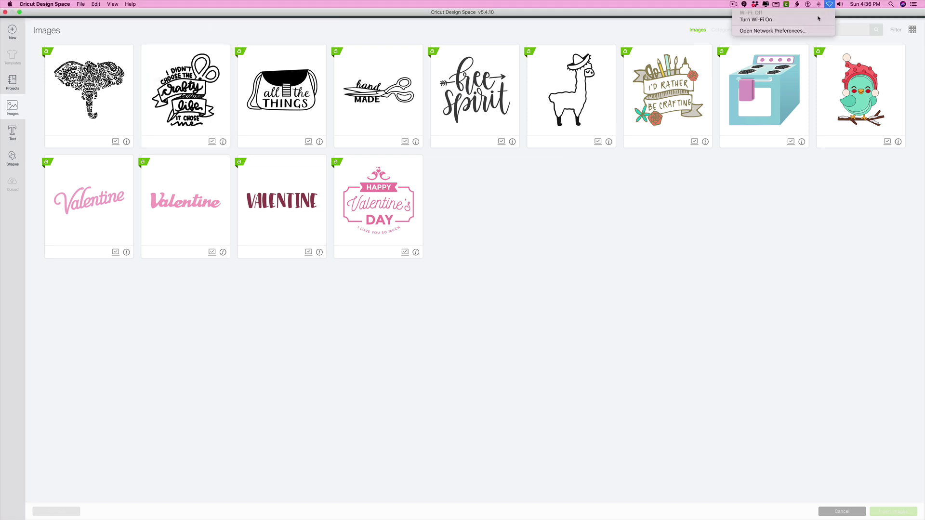
pyautogui.click(817, 19)
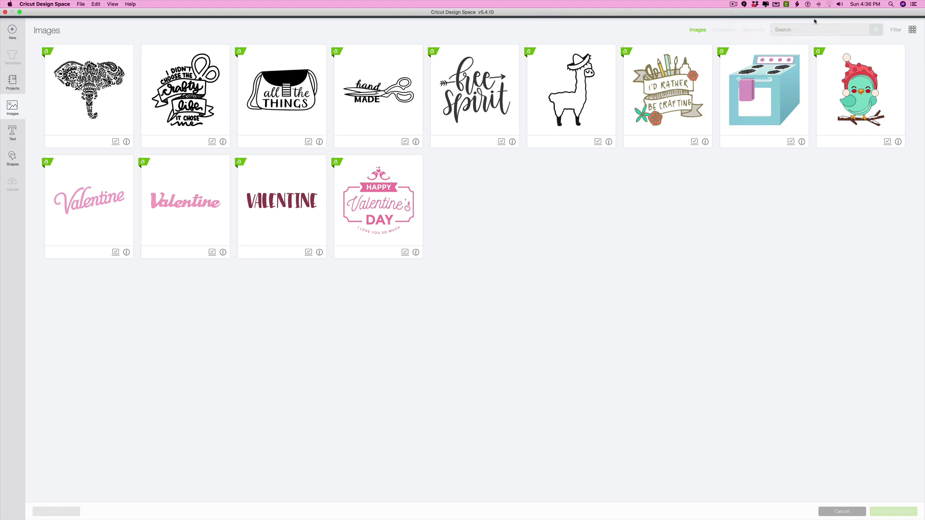